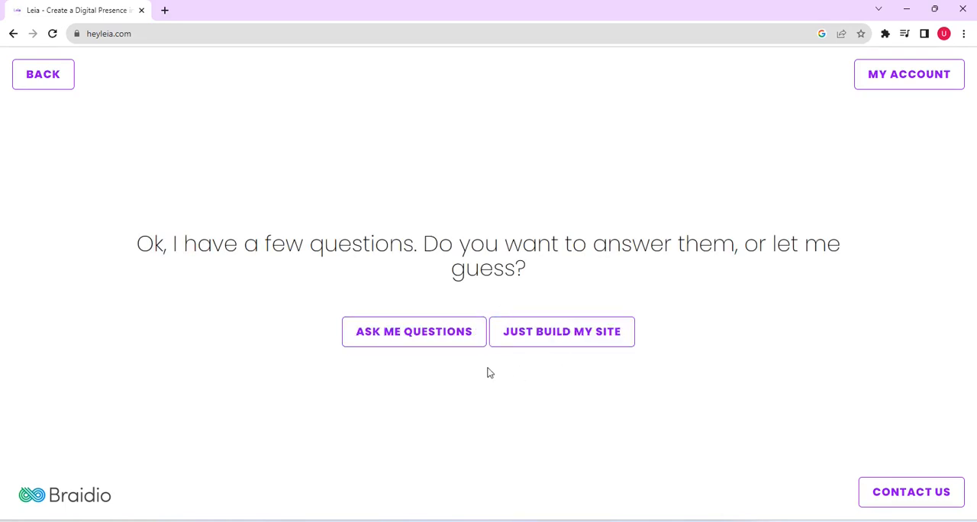
# - Choose to be asked the setup questions and name the website "Trybe IT Consults"
pyautogui.click(436, 343)
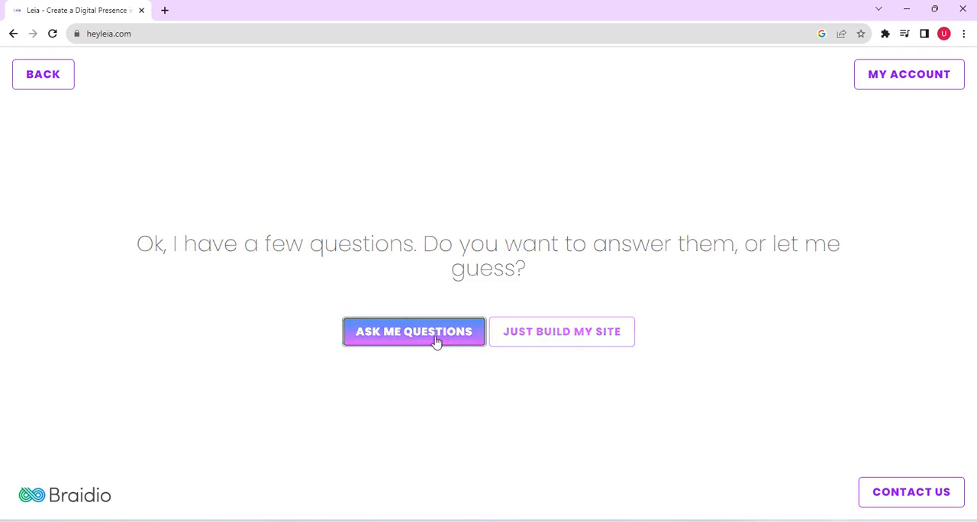
pyautogui.click(478, 294)
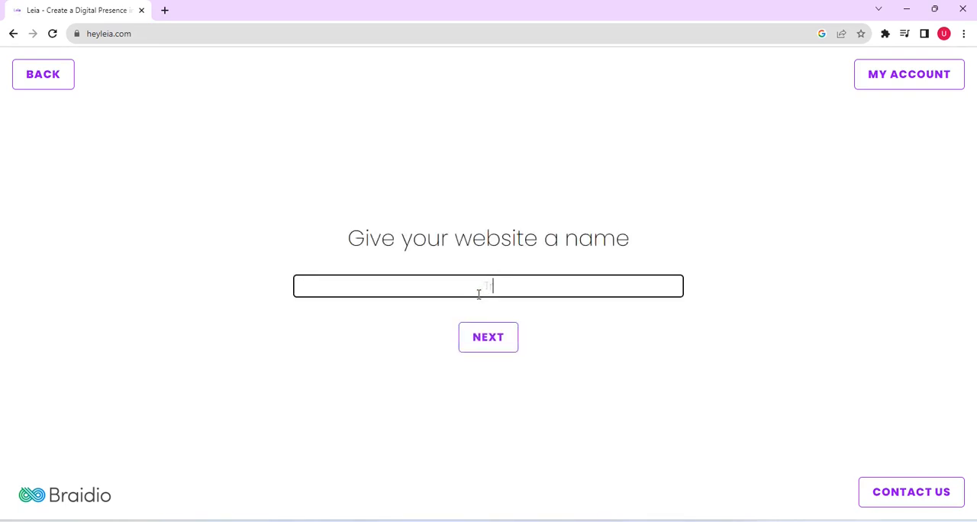
pyautogui.write('Trybe IT Consults')
pyautogui.click(486, 343)
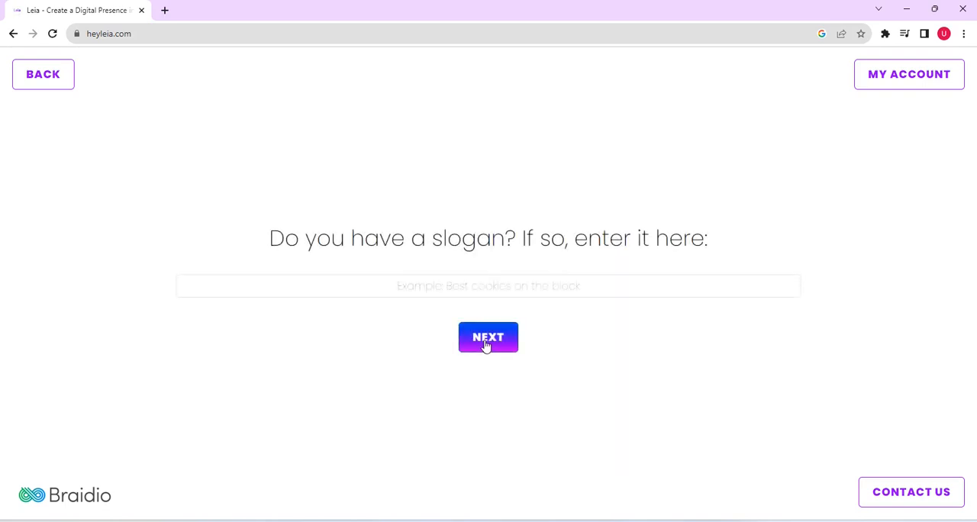
# - Set the slogan to "we teach tech with passion!" and accept the suggested domain trybeitconsults.site.live
pyautogui.click(507, 285)
pyautogui.write('we to')
pyautogui.write('ach')
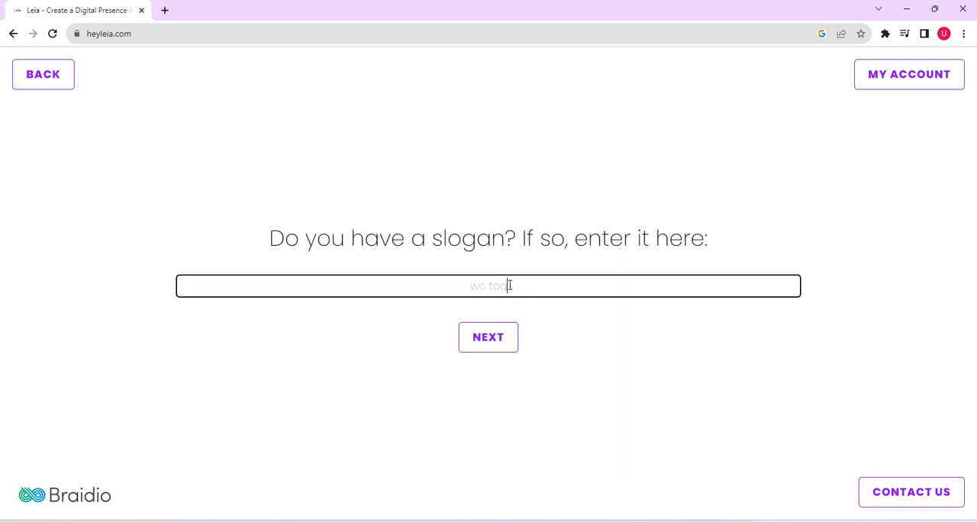
pyautogui.write(' tech with passion!')
pyautogui.click(500, 344)
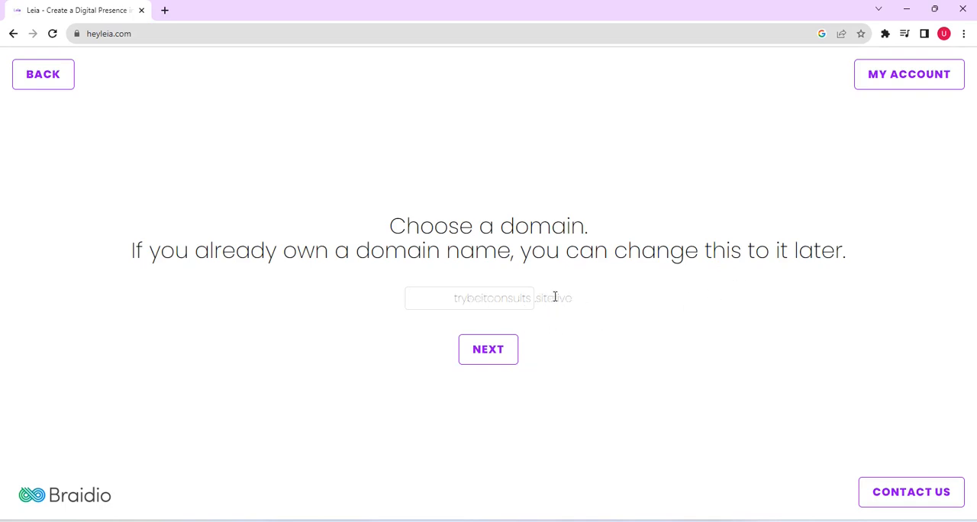
pyautogui.click(482, 359)
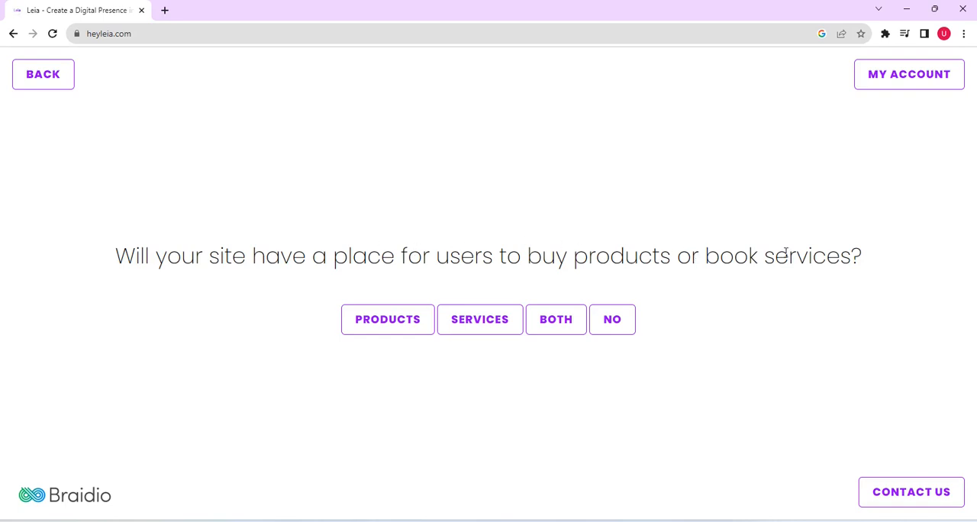
# - Include both products and services, plus About, Features, photos, testimonials, team members and contact form sections on the site
pyautogui.click(553, 321)
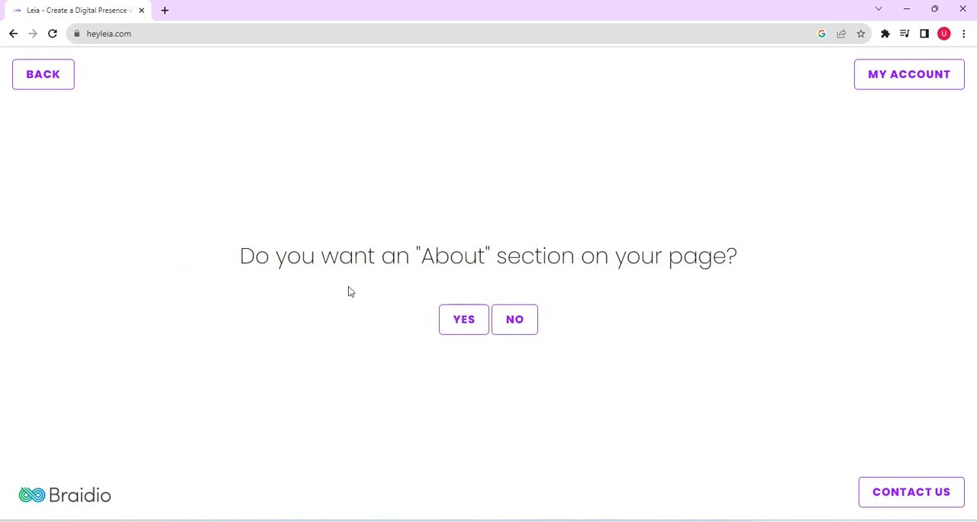
pyautogui.click(465, 327)
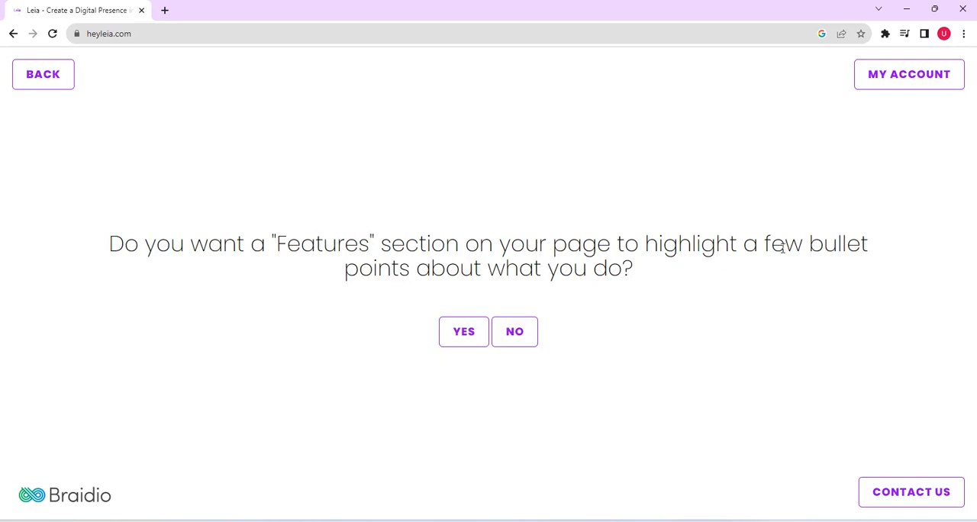
pyautogui.click(466, 337)
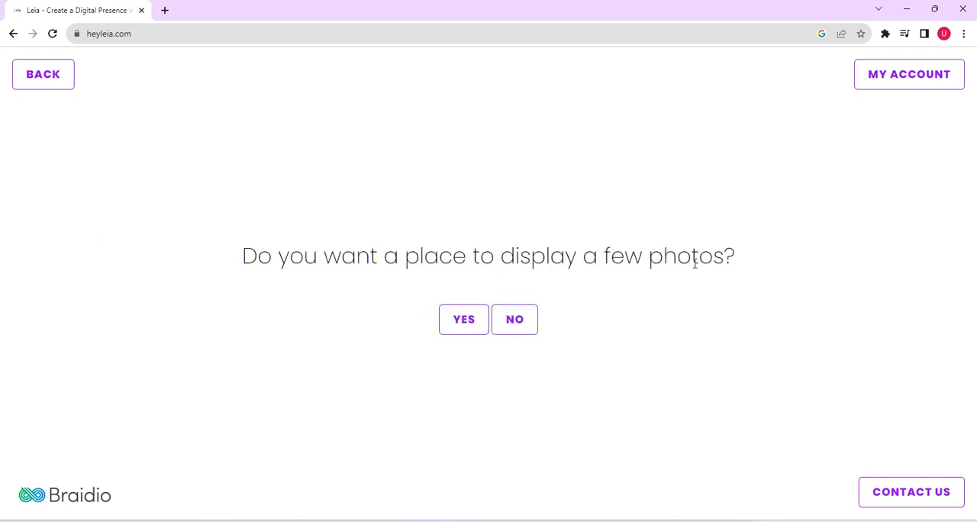
pyautogui.click(473, 320)
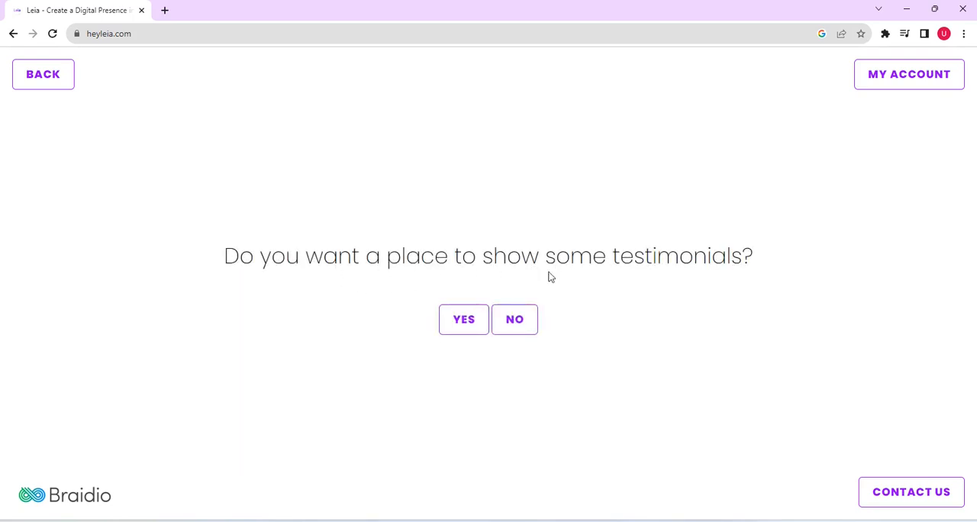
pyautogui.click(468, 320)
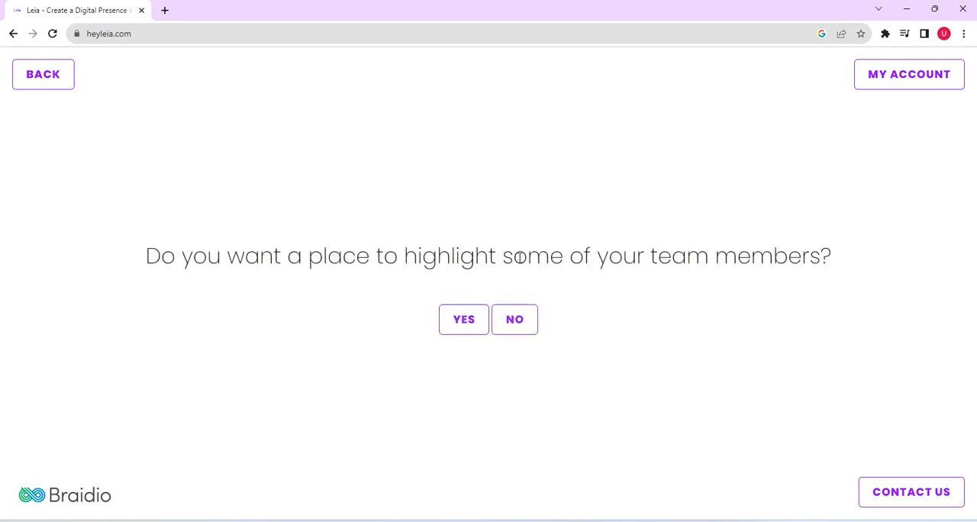
pyautogui.click(464, 324)
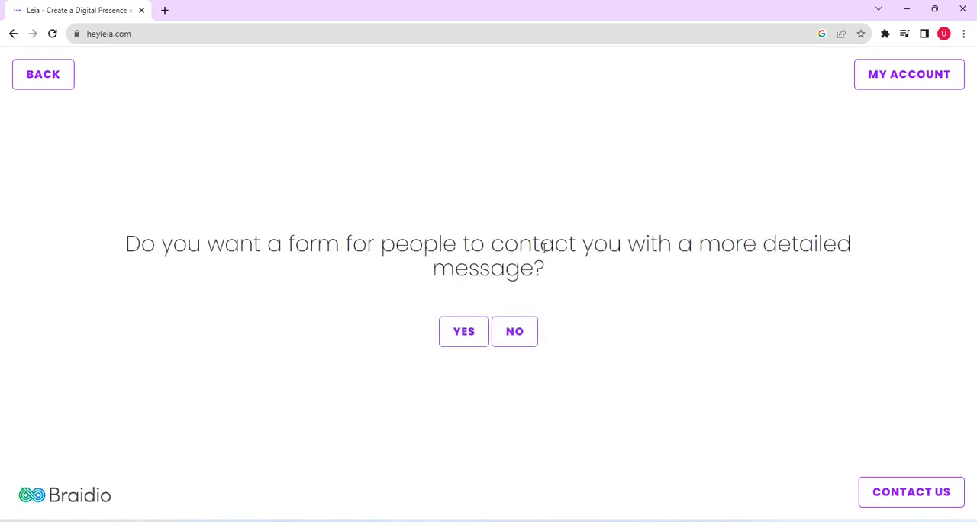
pyautogui.click(462, 331)
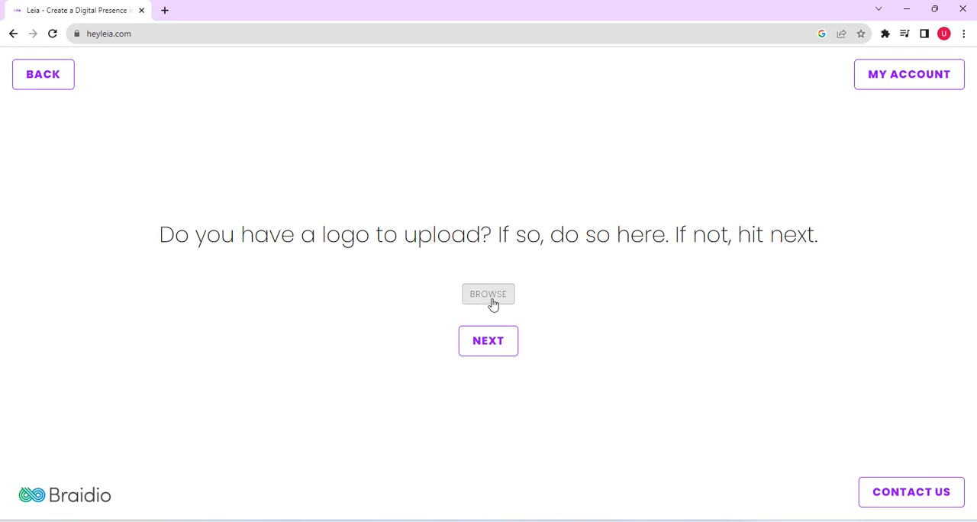
# - Skip the logo and text-source URL, then request the site build without more questions, agreeing to the Terms of Service
pyautogui.click(494, 347)
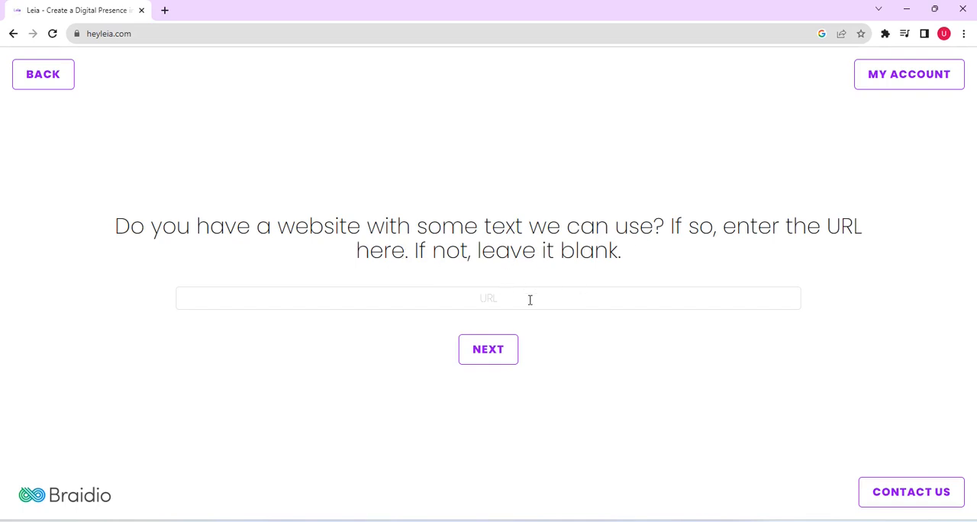
pyautogui.click(494, 351)
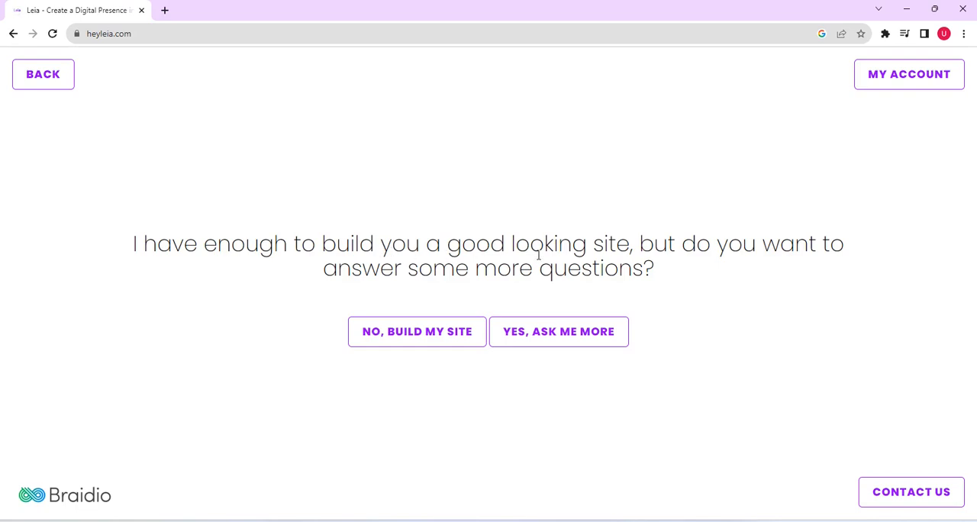
pyautogui.click(428, 336)
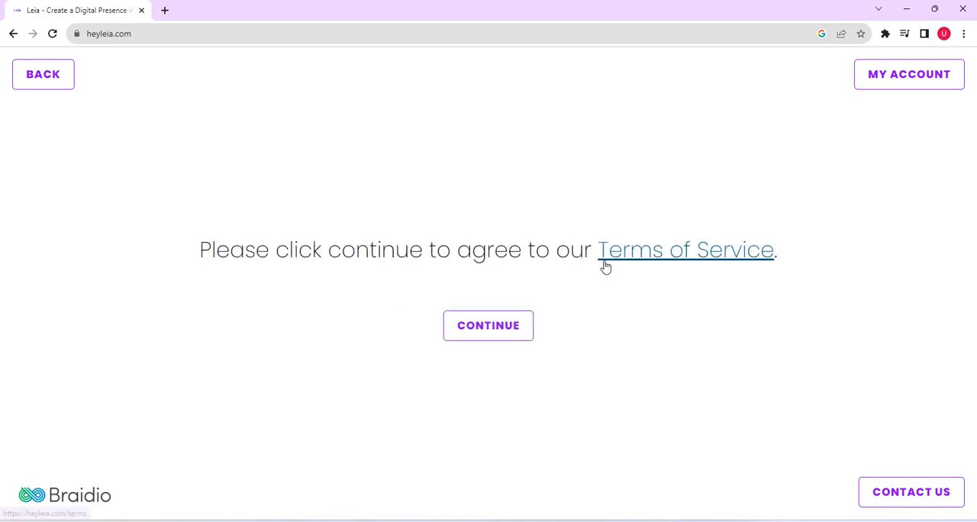
pyautogui.click(502, 327)
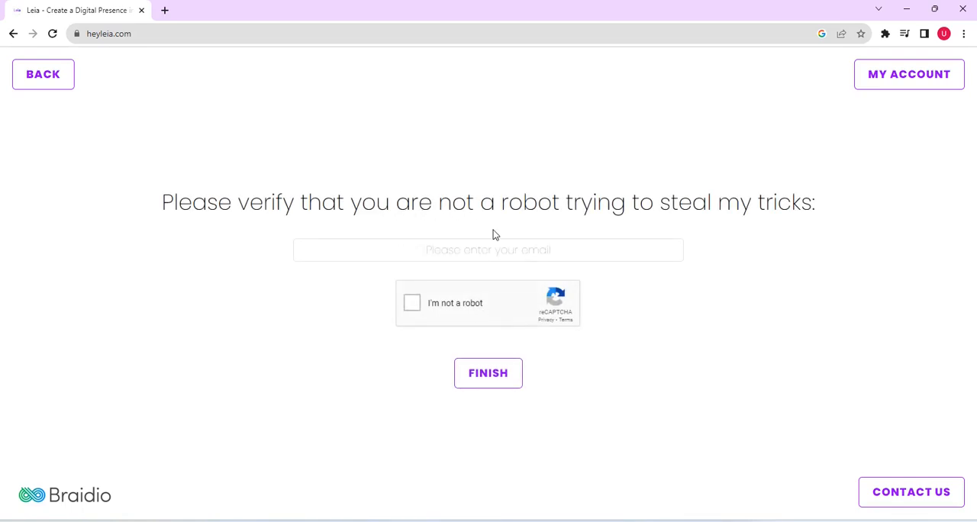
# - Enter the account holder's email address, complete the robot verification and finish creating the website
pyautogui.click(432, 251)
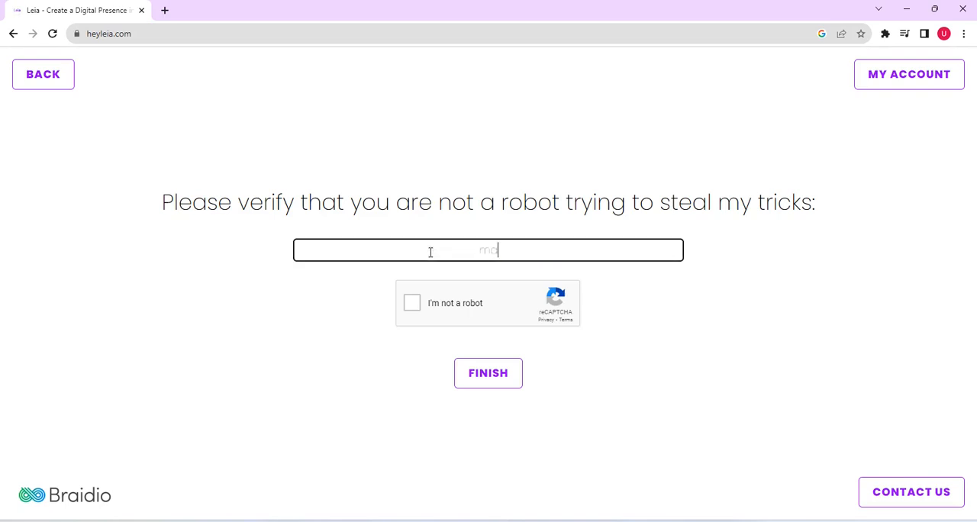
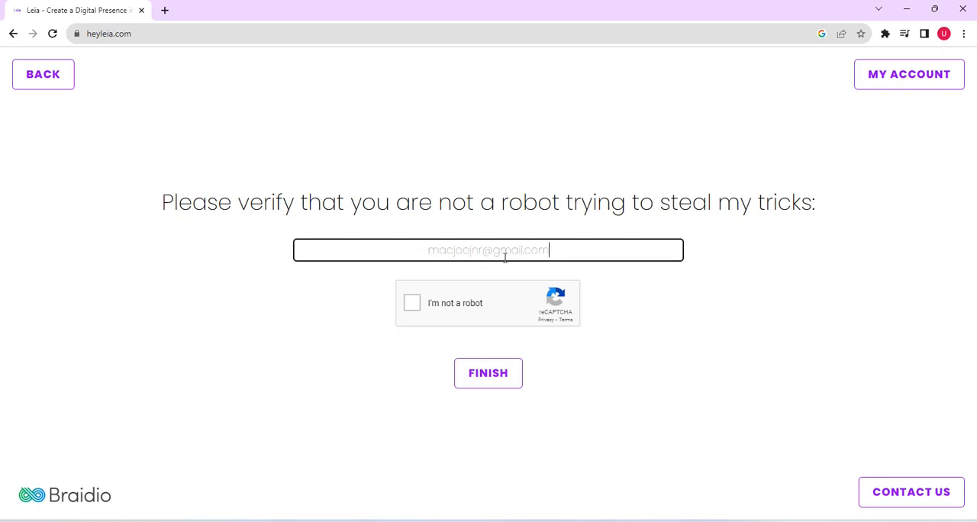
pyautogui.click(411, 305)
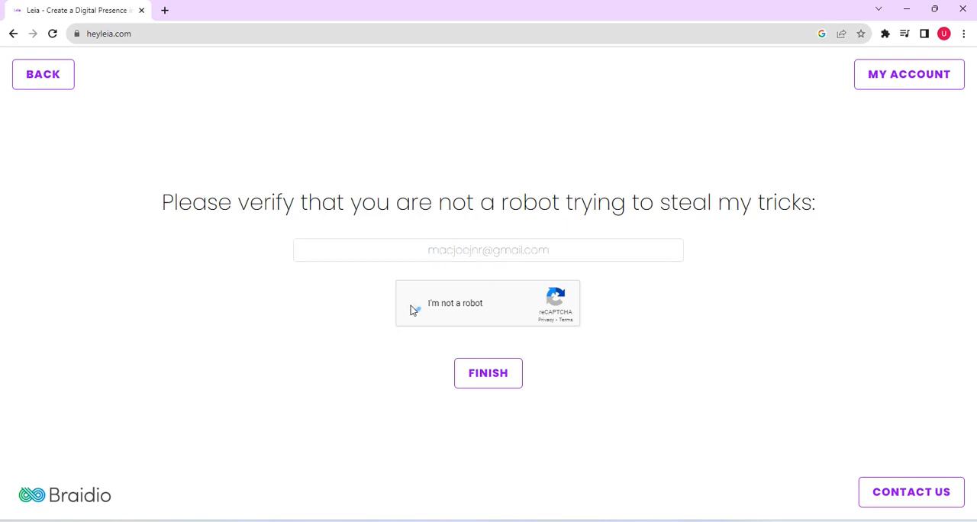
pyautogui.click(494, 372)
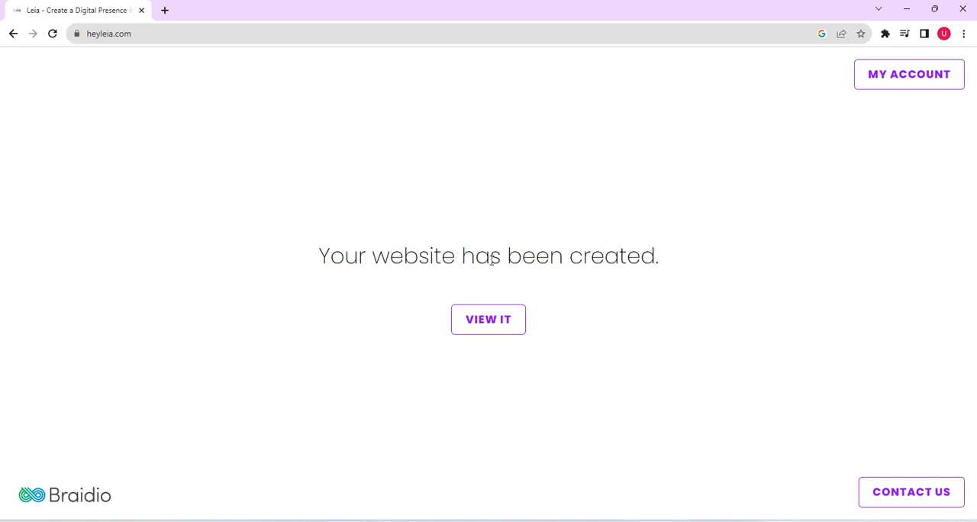
# - Open the created website in the editor and go through all the introductory tips until they are dismissed
pyautogui.click(488, 319)
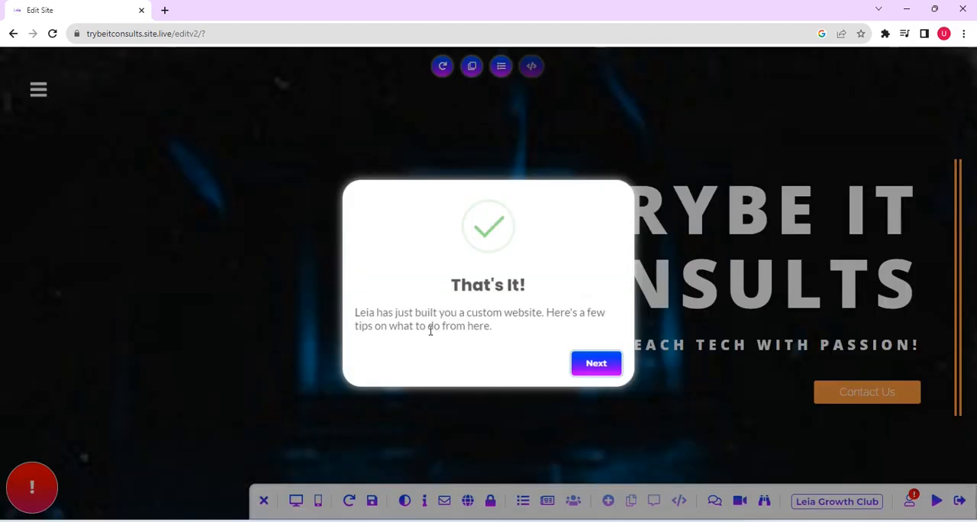
pyautogui.click(592, 368)
pyautogui.click(252, 447)
pyautogui.click(413, 447)
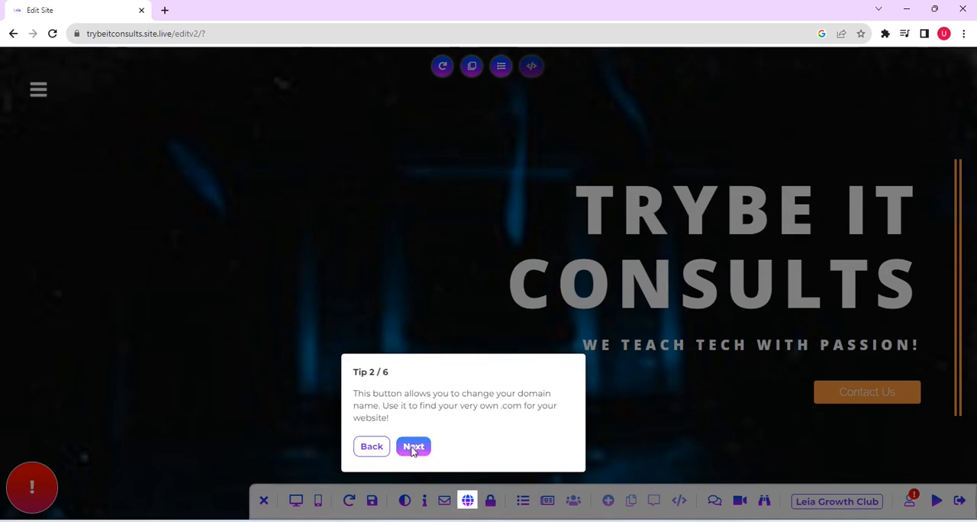
pyautogui.click(412, 446)
pyautogui.click(390, 184)
pyautogui.click(419, 172)
pyautogui.click(579, 427)
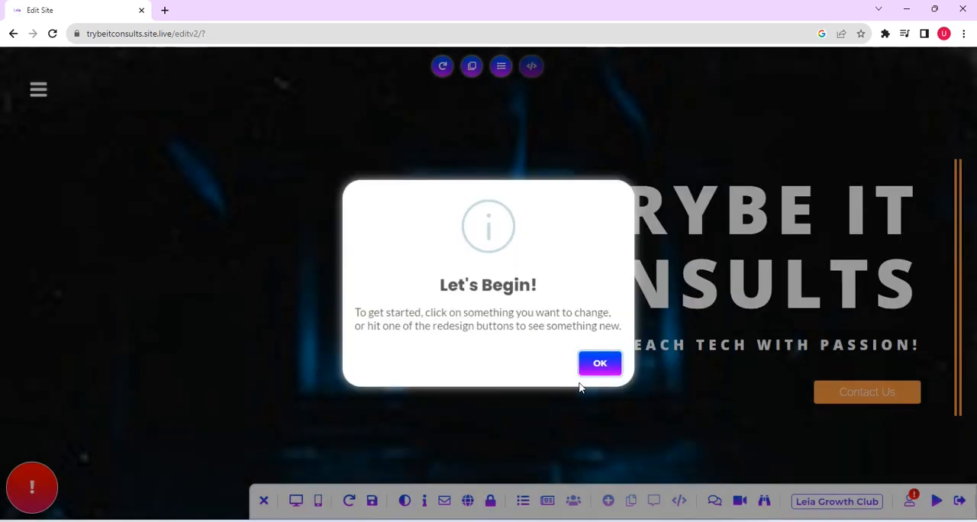
pyautogui.click(590, 372)
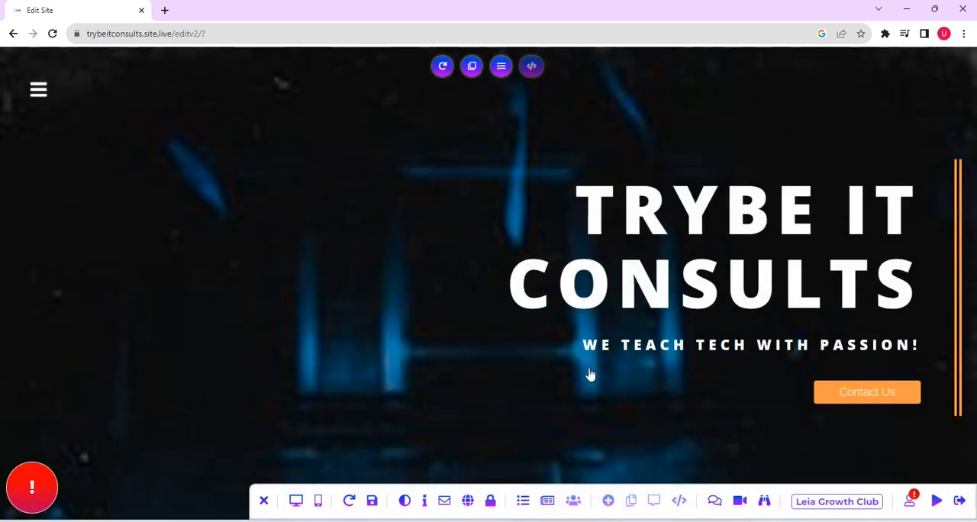
# - Examine the generated page's sections from the hero and Who We Are through projects, testimonials, team and blog to the contact form and map
pyautogui.scroll(-2, 928, 132)
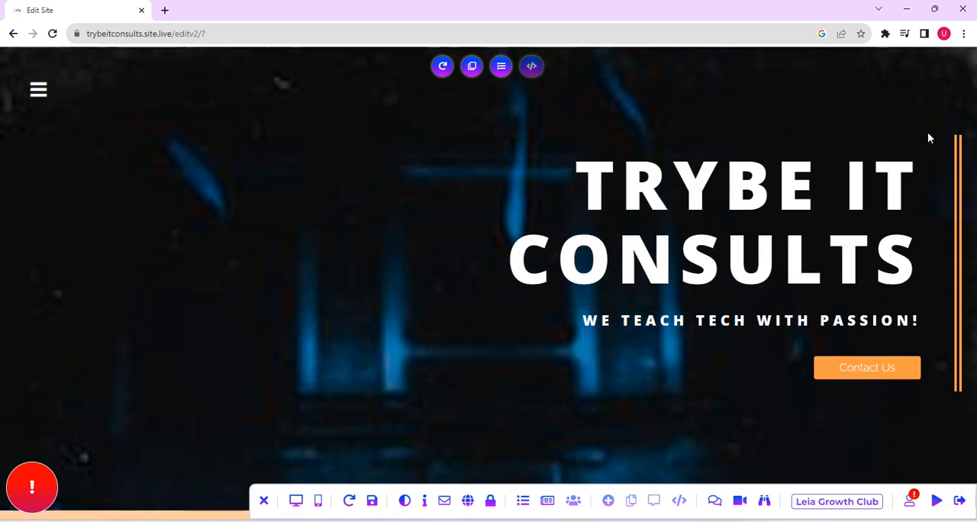
pyautogui.scroll(-5, 928, 133)
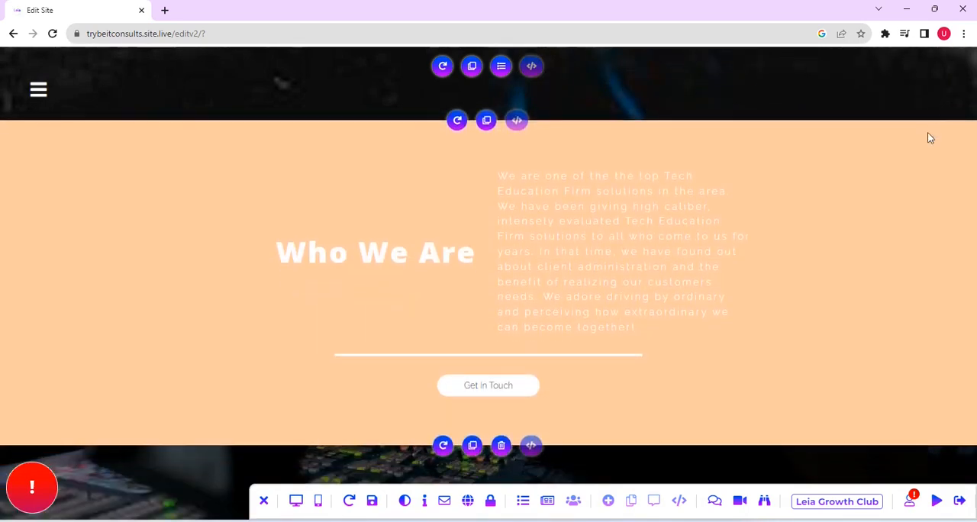
pyautogui.scroll(-5, 930, 137)
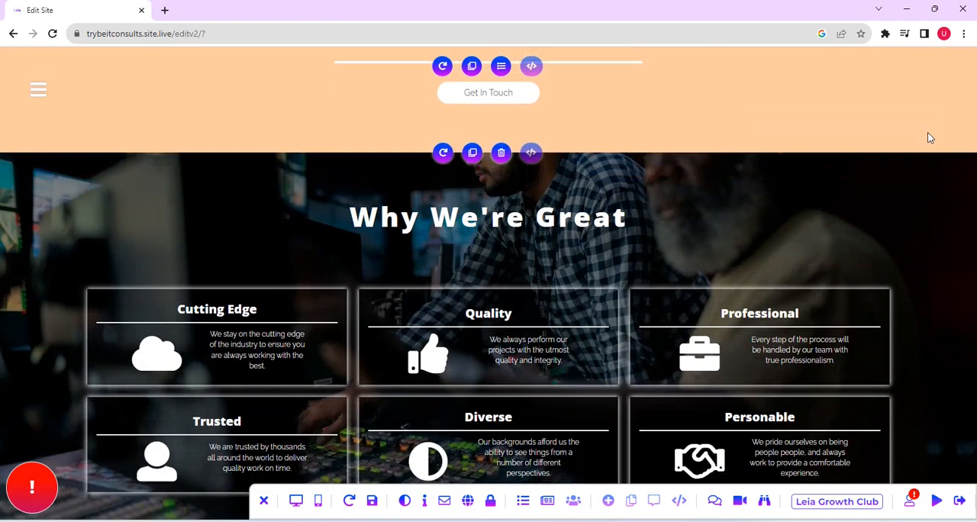
pyautogui.scroll(-3, 930, 137)
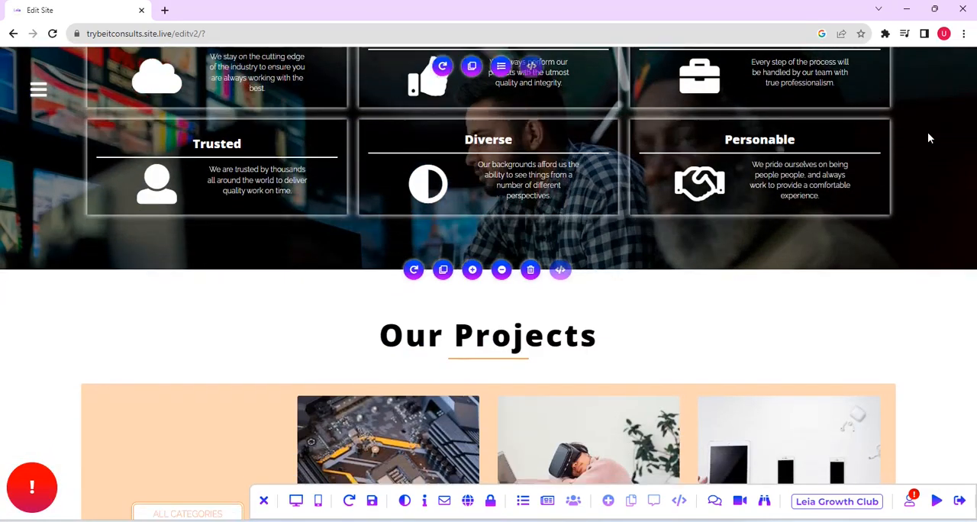
pyautogui.scroll(-3, 930, 138)
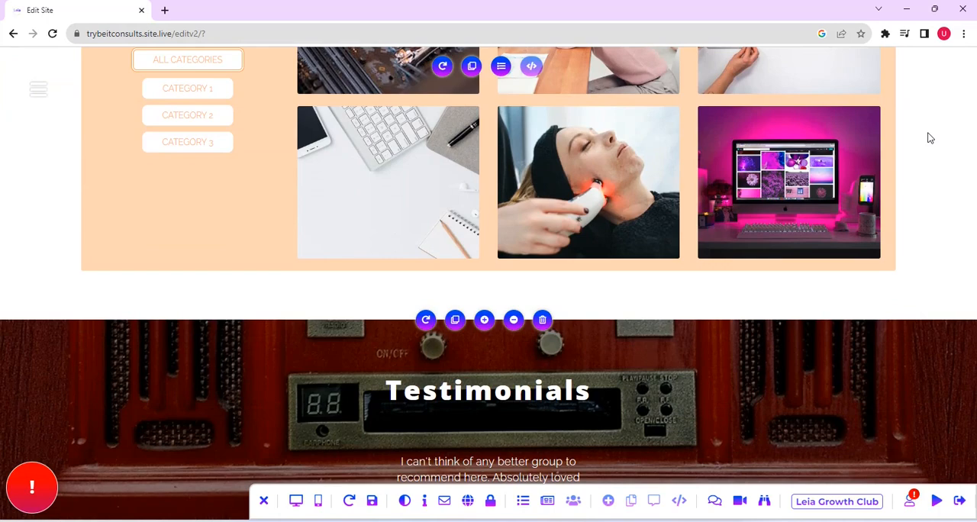
pyautogui.scroll(3, 930, 137)
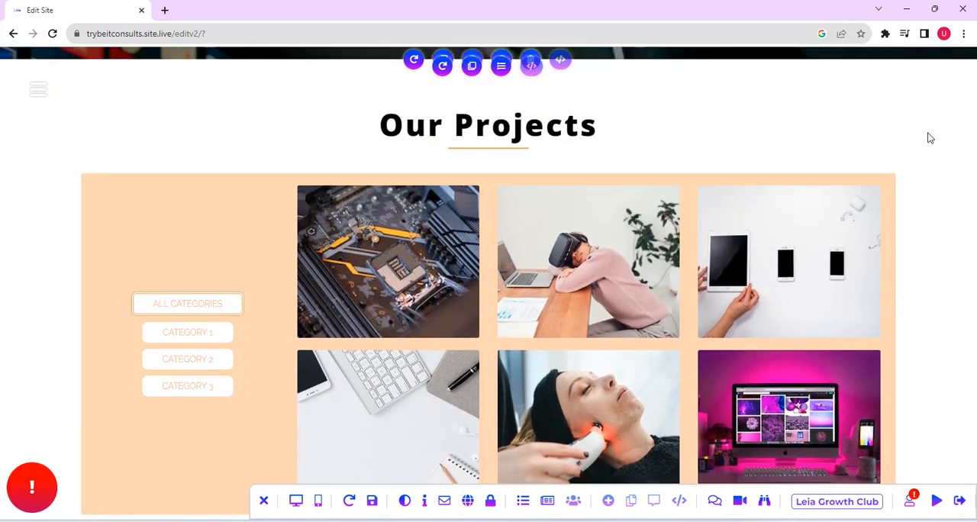
pyautogui.scroll(-4, 930, 138)
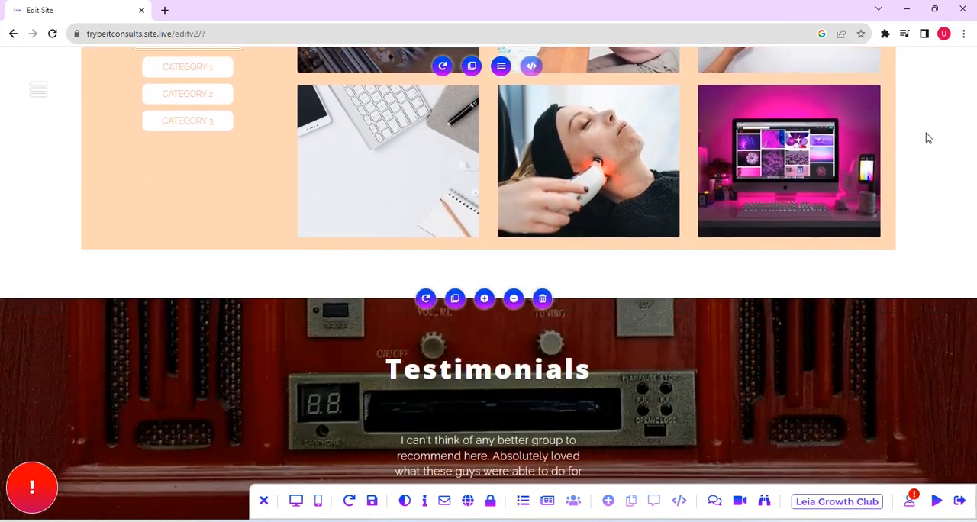
pyautogui.scroll(-3, 927, 137)
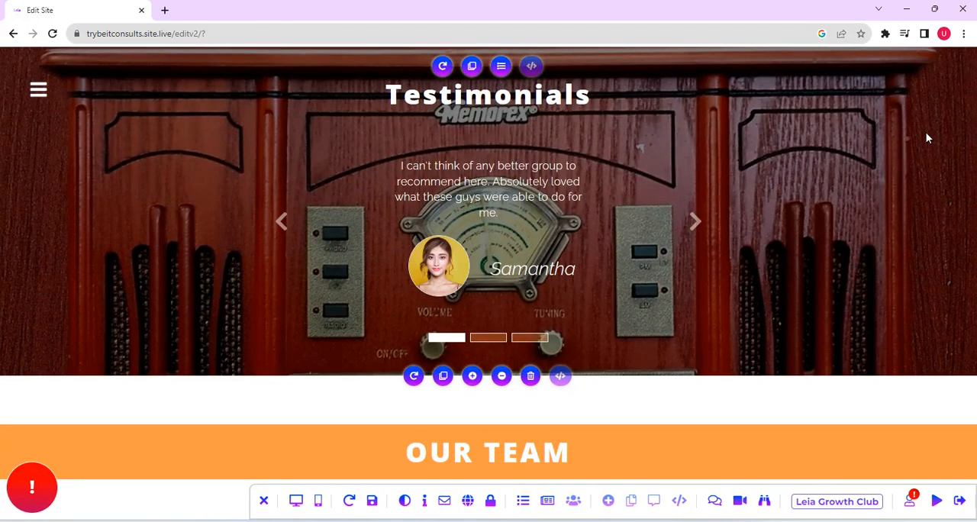
pyautogui.scroll(-2, 928, 138)
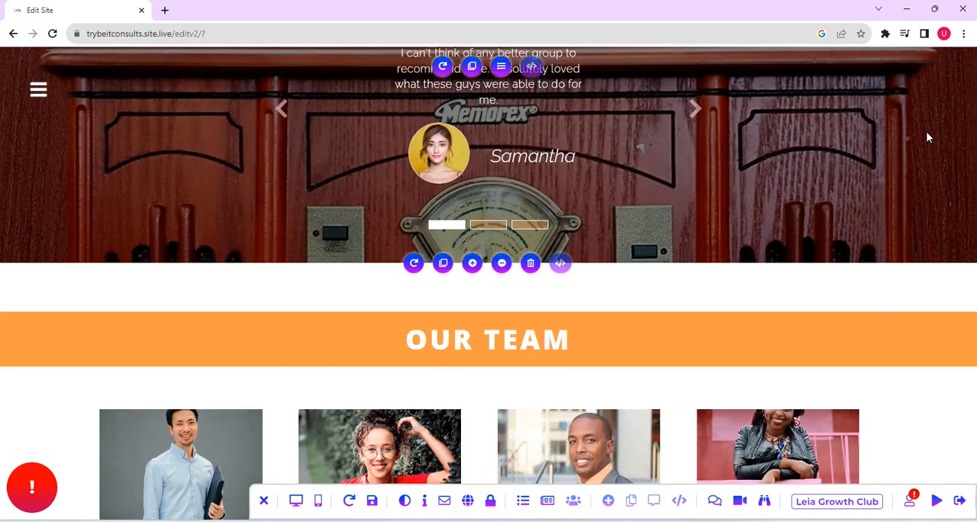
pyautogui.scroll(2, 928, 137)
pyautogui.scroll(-7, 929, 138)
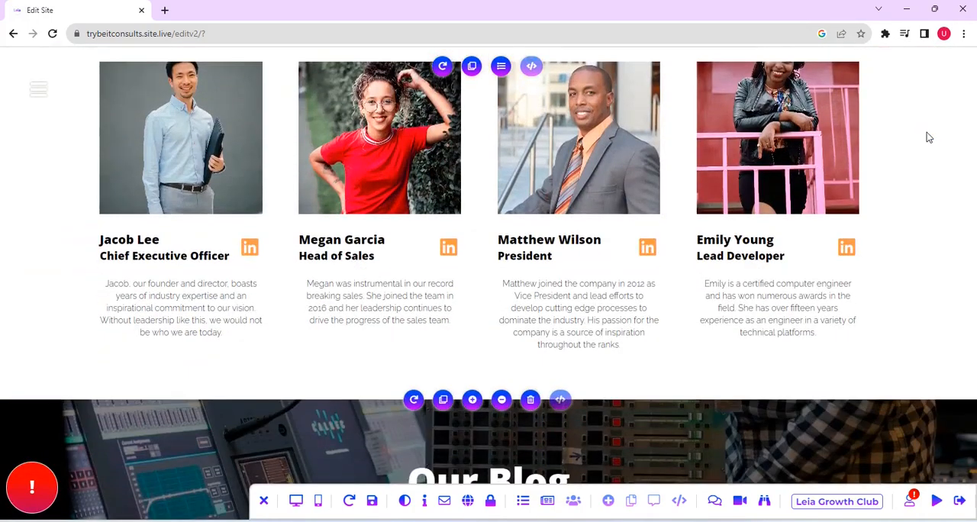
pyautogui.scroll(-5, 928, 137)
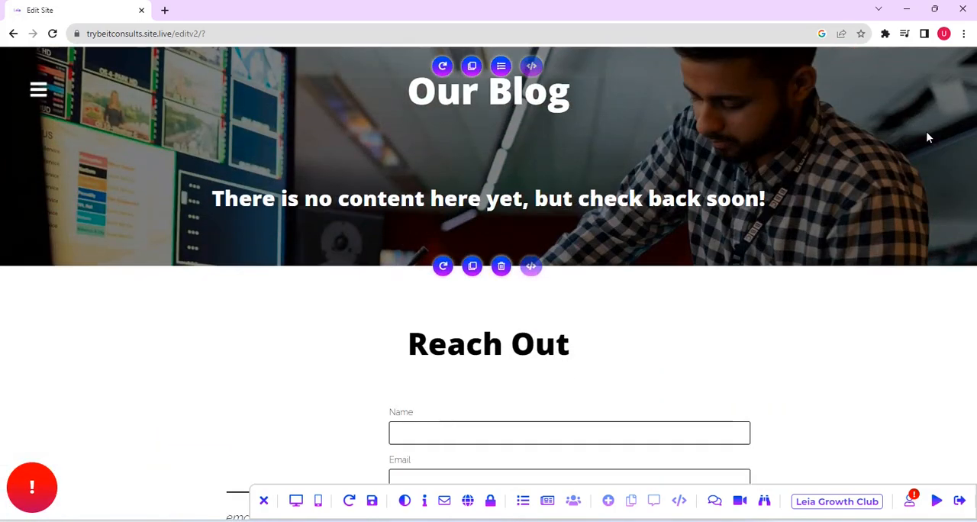
pyautogui.scroll(-3, 929, 137)
pyautogui.scroll(-4, 929, 137)
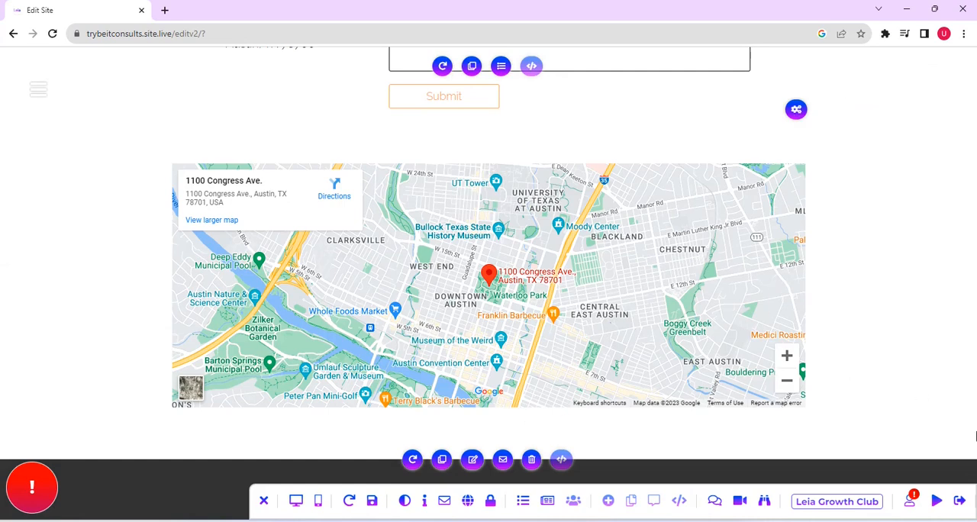
pyautogui.scroll(12, 973, 402)
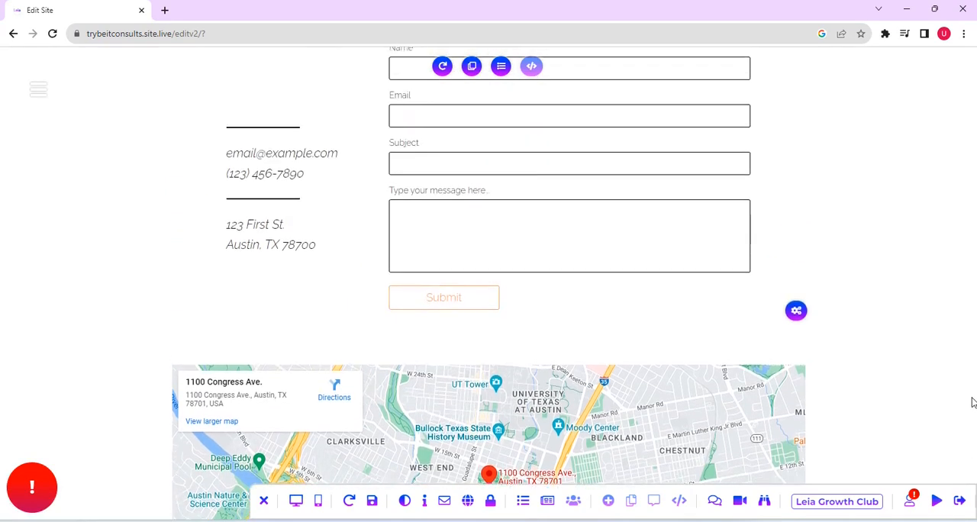
pyautogui.scroll(20, 973, 402)
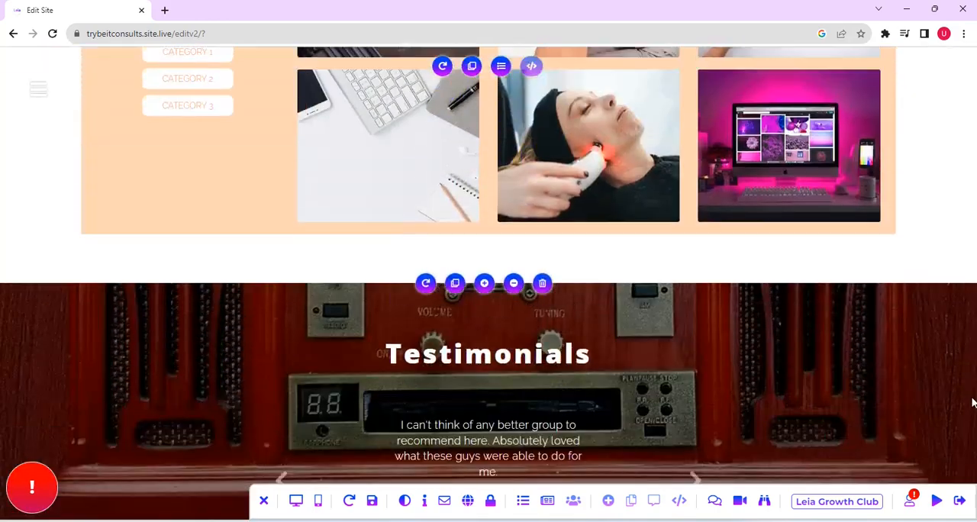
pyautogui.scroll(5, 972, 402)
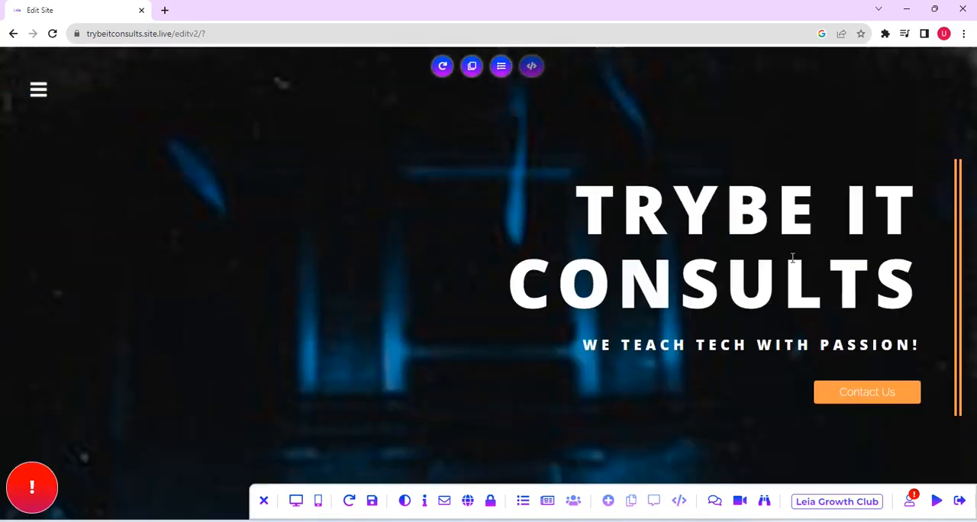
# - Open the site's navigation menu and check the editing options offered for the Testimonials entry
pyautogui.click(39, 91)
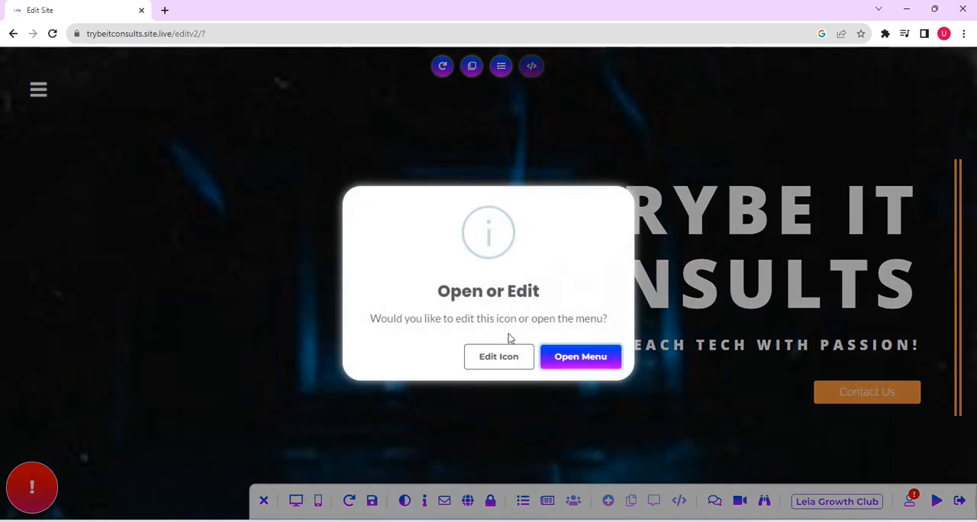
pyautogui.click(569, 358)
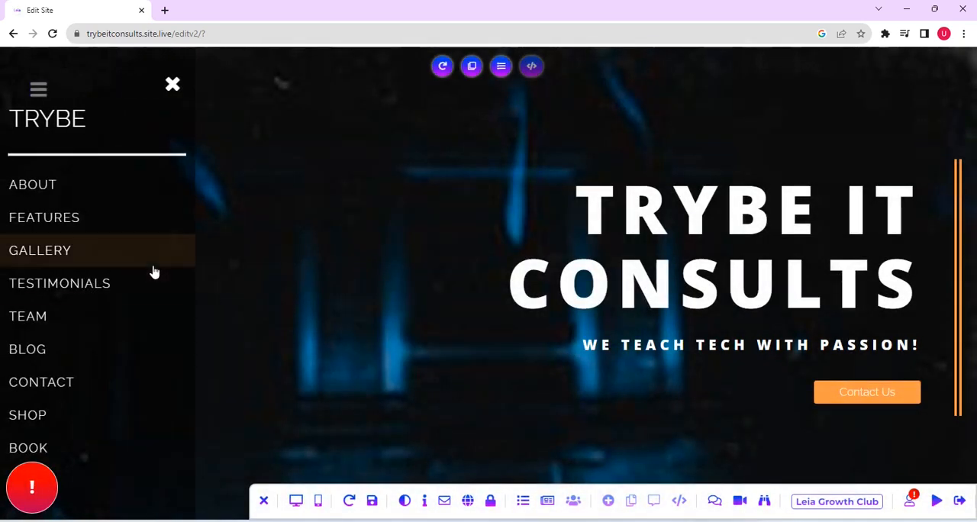
pyautogui.click(59, 283)
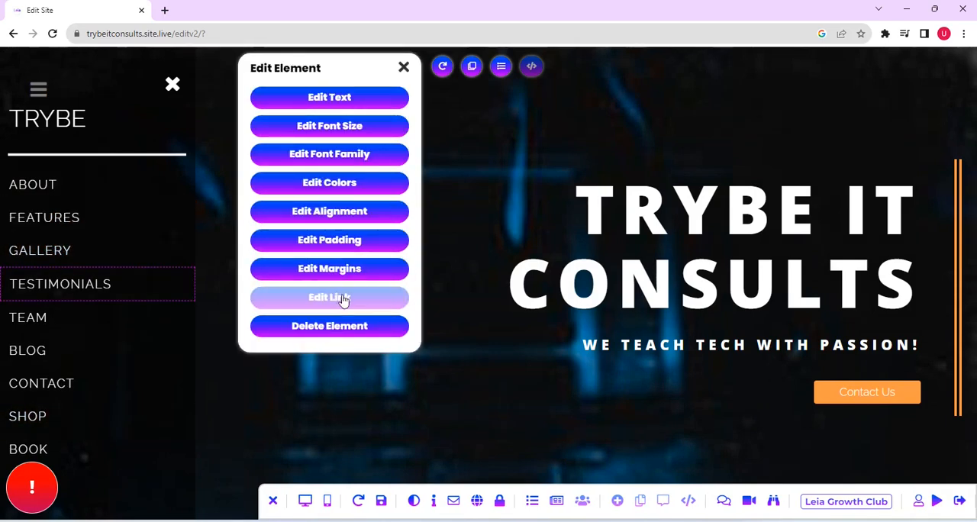
pyautogui.click(344, 332)
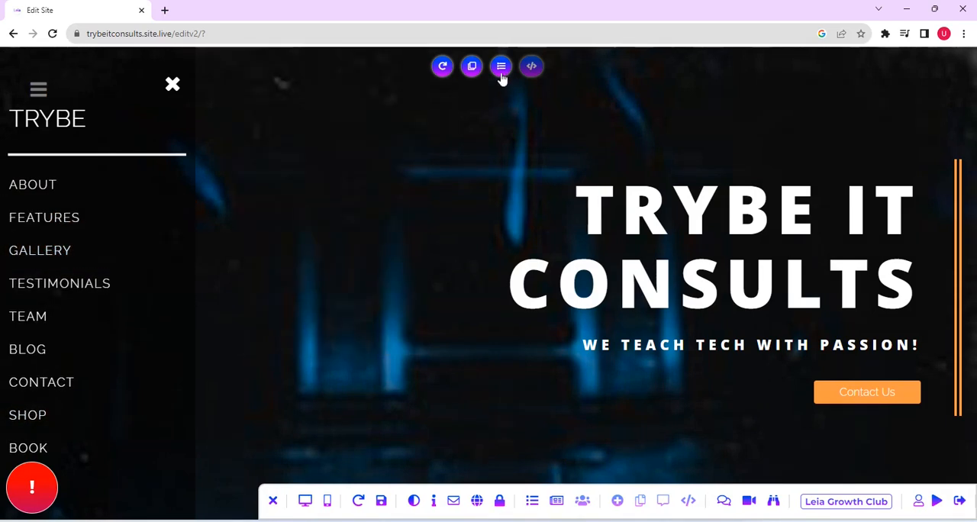
# - Change the text of the Features entry in the navigation menu to Our Highlights
pyautogui.click(501, 67)
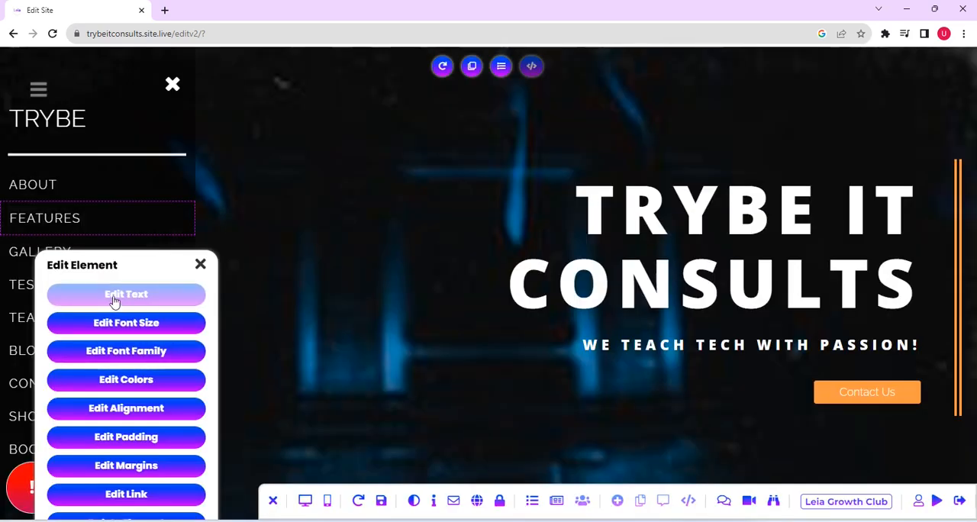
pyautogui.click(113, 302)
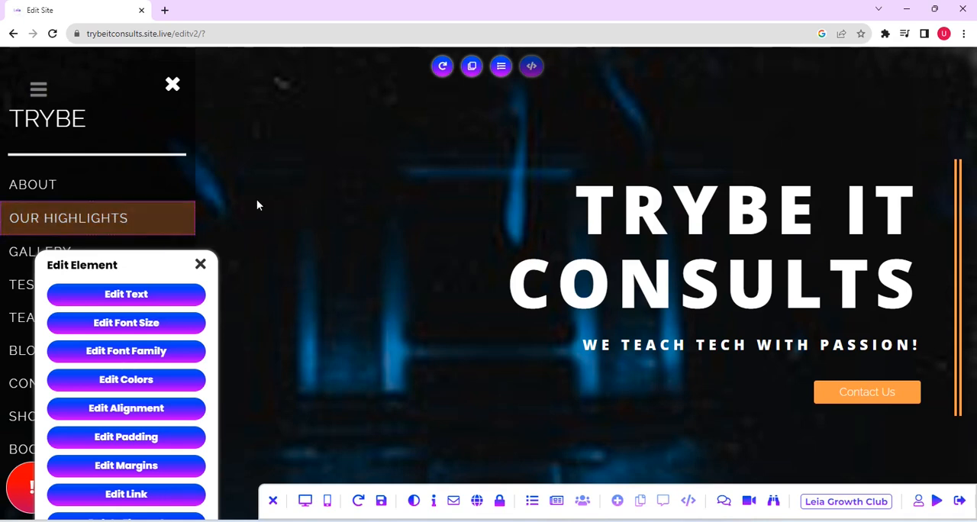
pyautogui.click(201, 266)
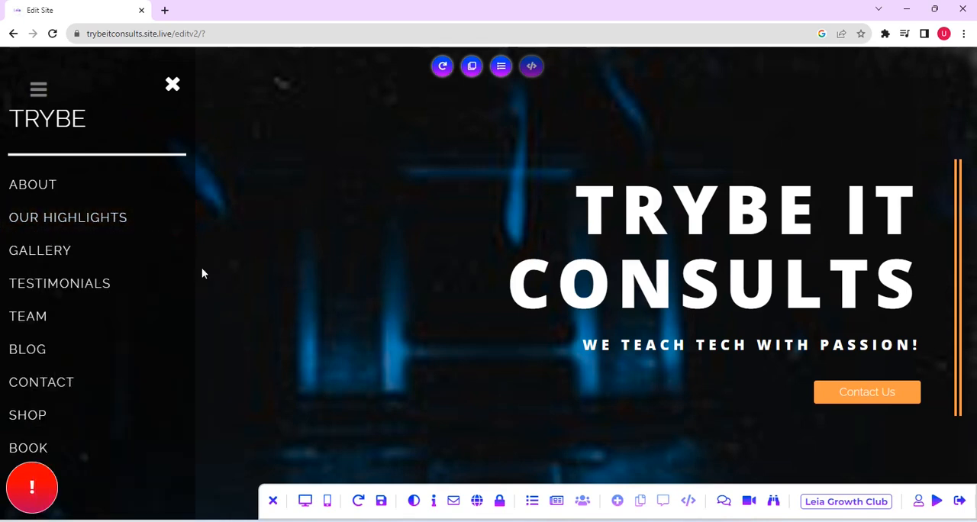
# - Save the changes while switching to the live site, and open the navigation menu there
pyautogui.click(937, 506)
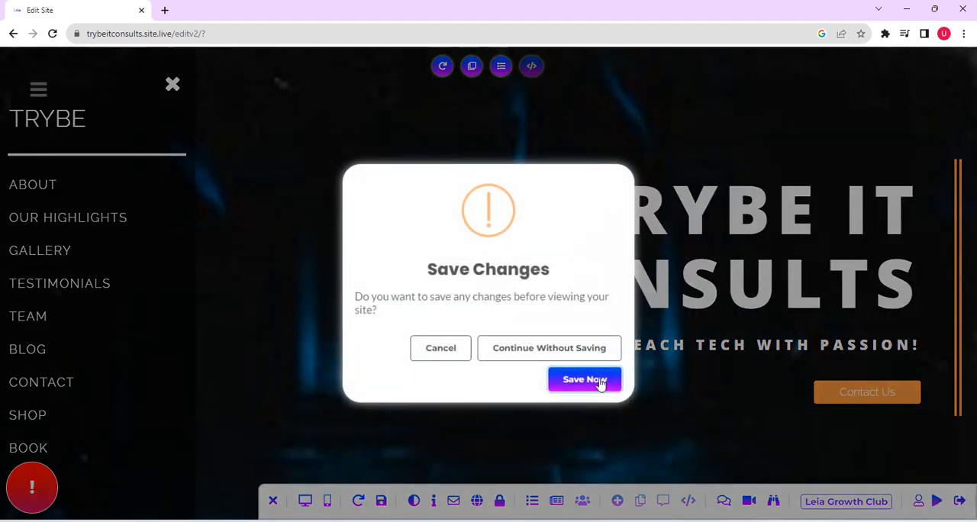
pyautogui.click(584, 380)
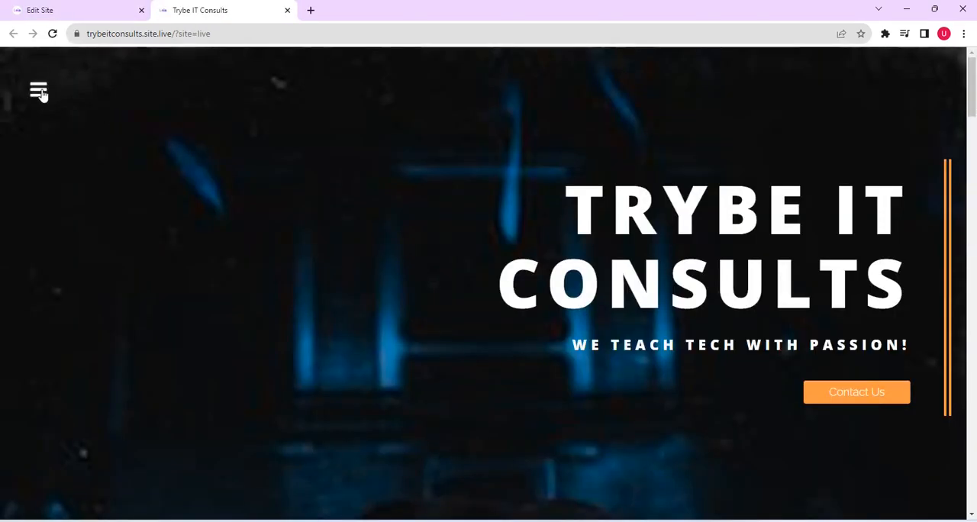
pyautogui.click(38, 92)
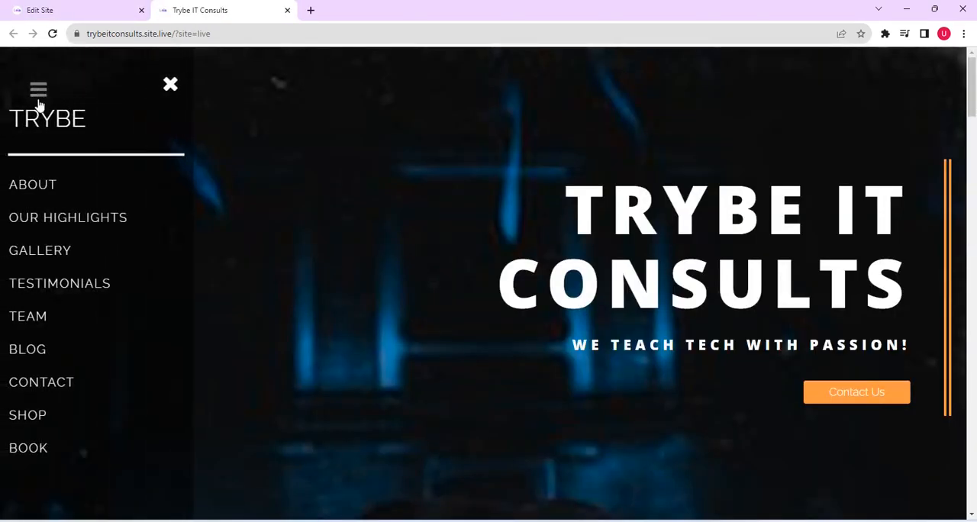
# - Test the live site's Our Highlights, Gallery, Testimonials, Team, Blog and Contact menu links and look through the page
pyautogui.click(40, 218)
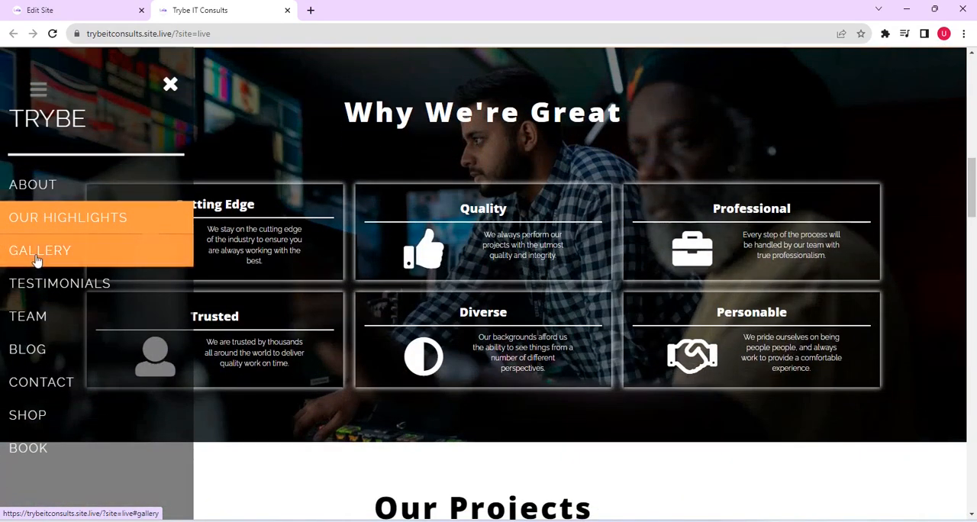
pyautogui.click(36, 258)
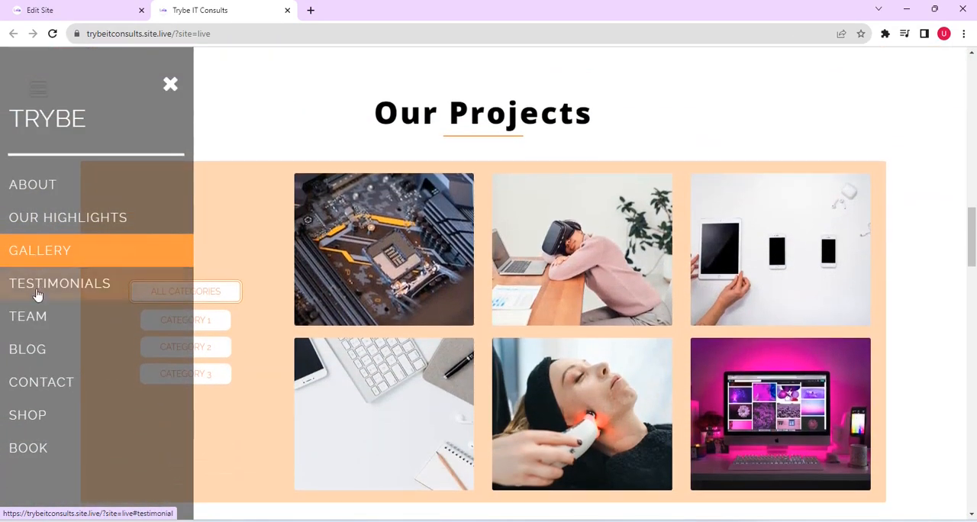
pyautogui.click(35, 293)
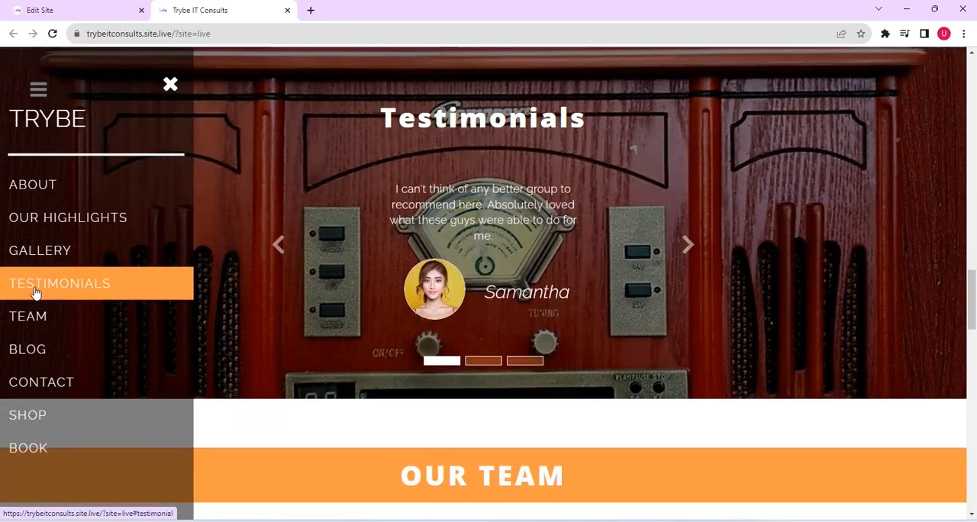
pyautogui.click(31, 318)
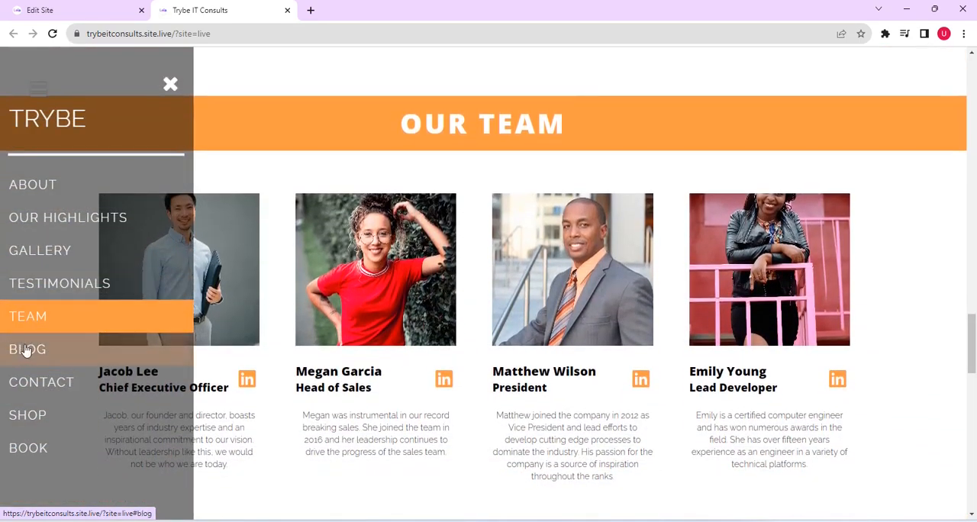
pyautogui.click(27, 350)
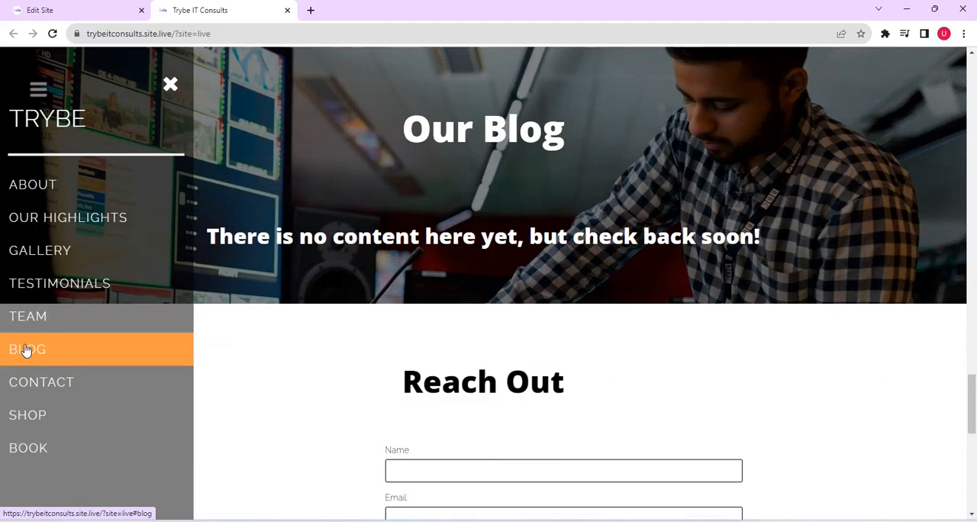
pyautogui.click(22, 386)
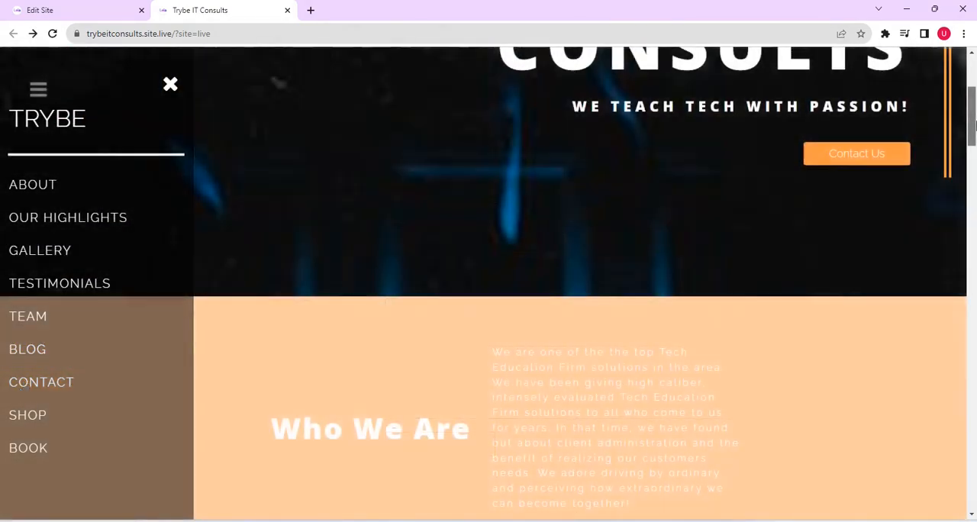
pyautogui.moveTo(975, 124); pyautogui.dragTo(968, 263)
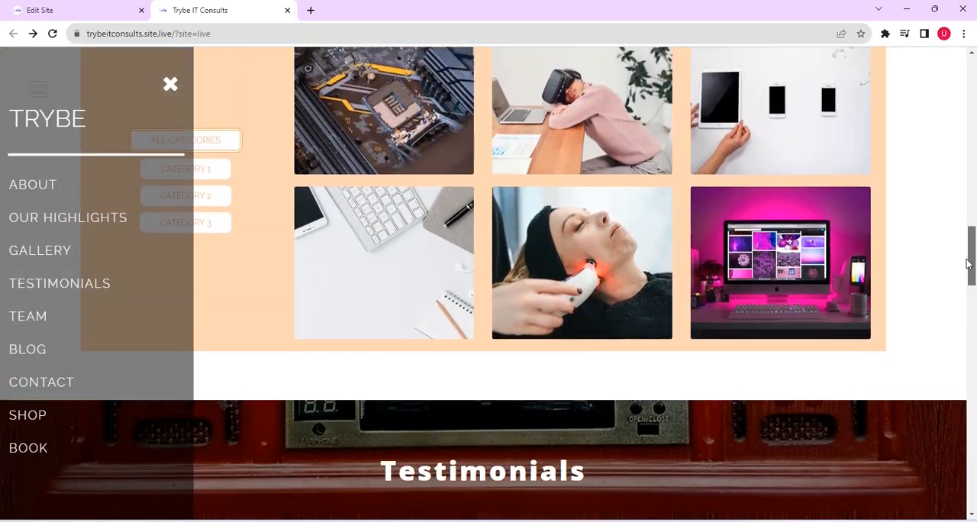